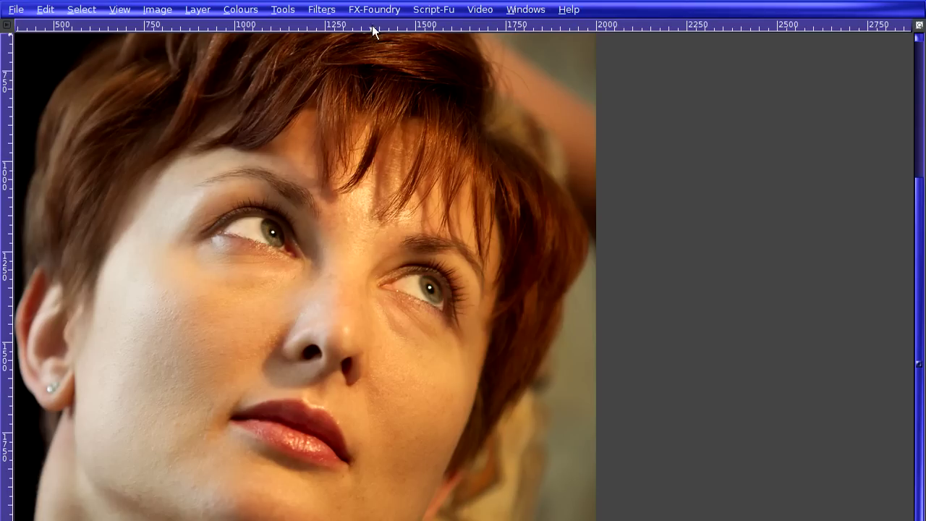
- Preview luminosity and average desaturation of the portrait, then cancel to keep the colour image
{"action": "left_click", "coordinate": [239, 10]}
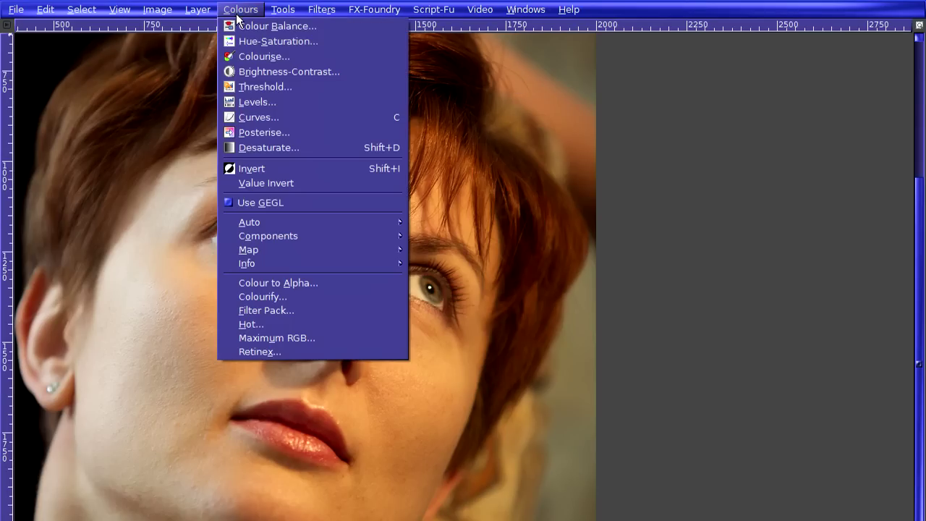
{"action": "left_click", "coordinate": [250, 148]}
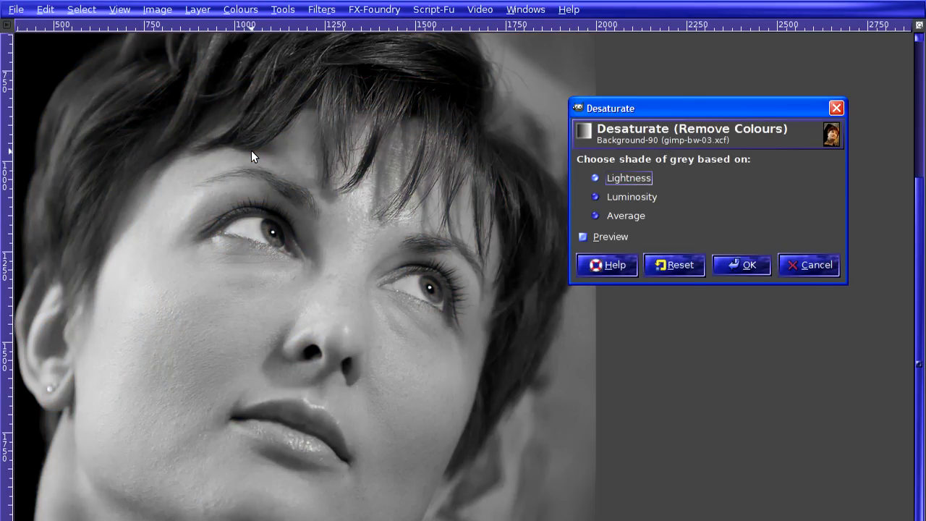
{"action": "left_click", "coordinate": [612, 201]}
{"action": "left_click", "coordinate": [618, 219]}
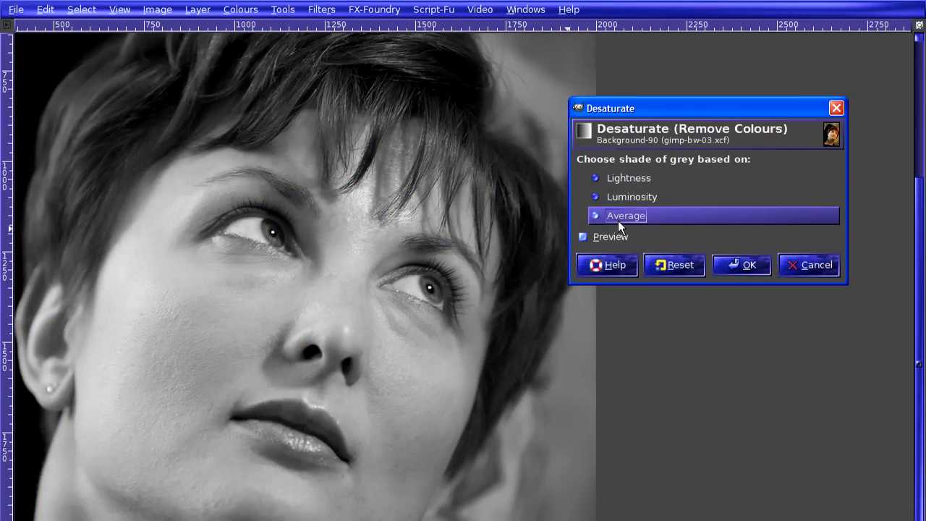
{"action": "left_click", "coordinate": [802, 262]}
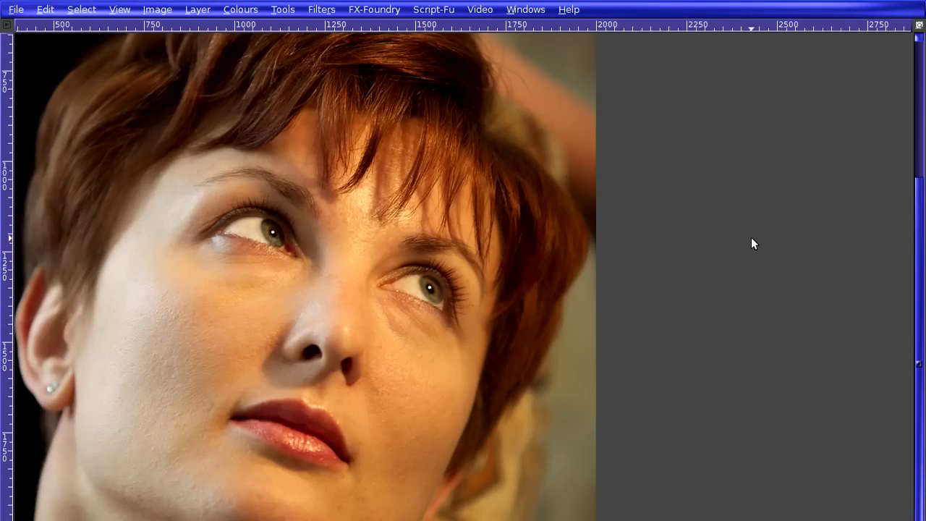
- Decompose the portrait with the RGB colour model into layers of a new image
{"action": "left_click", "coordinate": [240, 9]}
{"action": "mouse_move", "coordinate": [243, 239]}
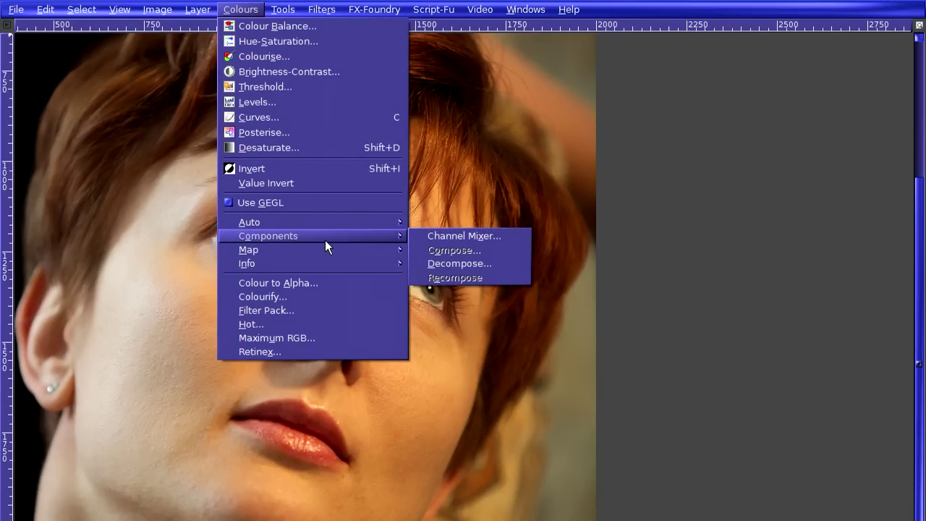
{"action": "left_click", "coordinate": [456, 264]}
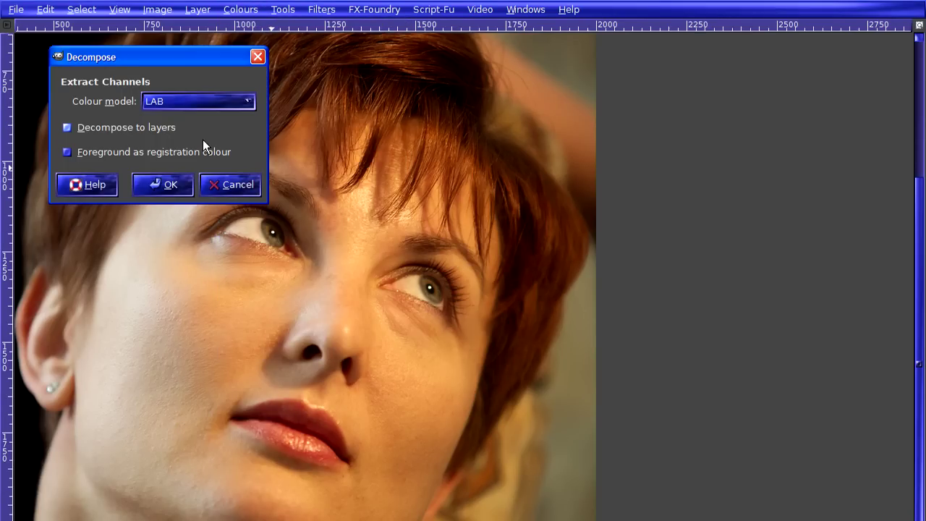
{"action": "left_click", "coordinate": [170, 101]}
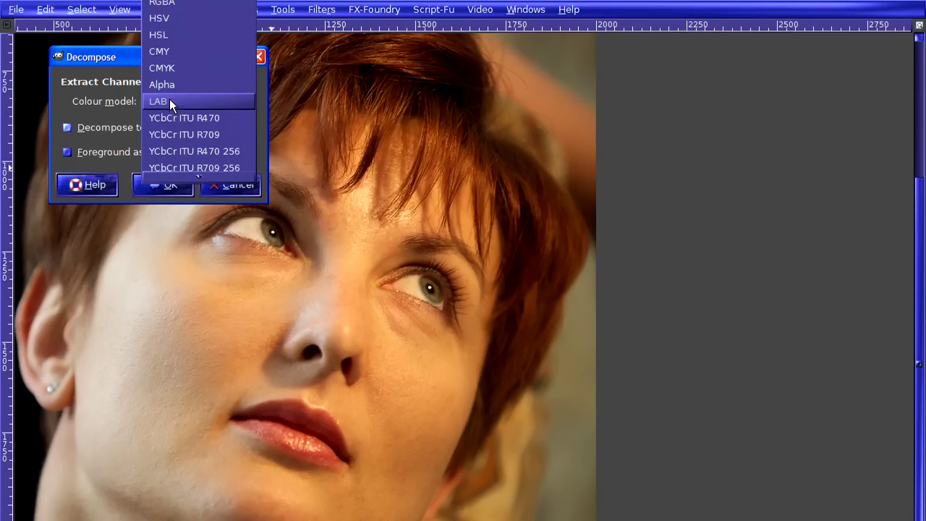
{"action": "left_click", "coordinate": [174, 11]}
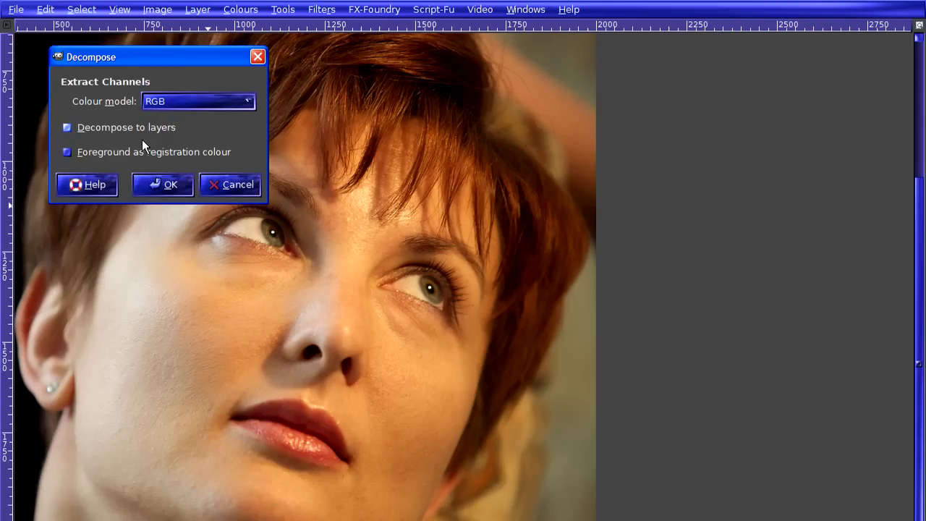
{"action": "left_click", "coordinate": [160, 186]}
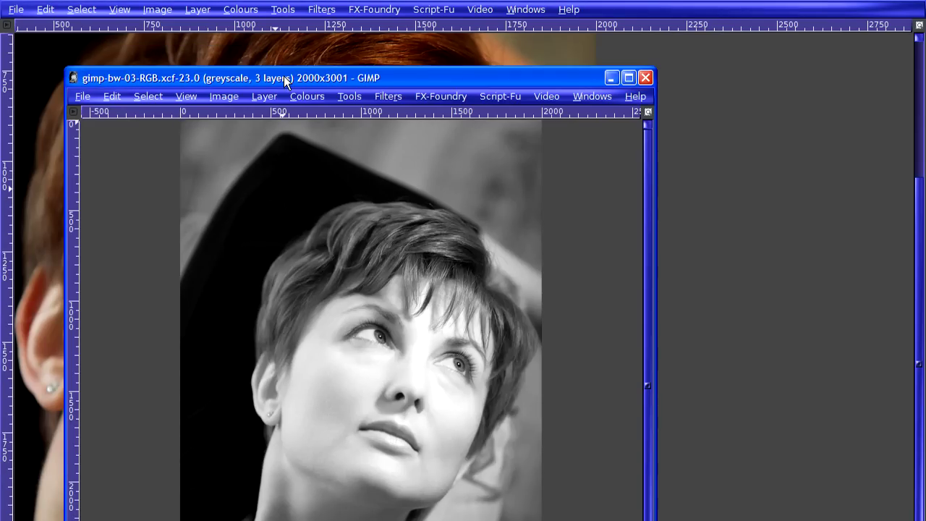
- Maximize the decomposed image window, pan across the portrait and show the Layers panel
{"action": "double_click", "coordinate": [284, 76]}
{"action": "left_click_drag", "start_coordinate": [385, 188], "coordinate": [161, 139]}
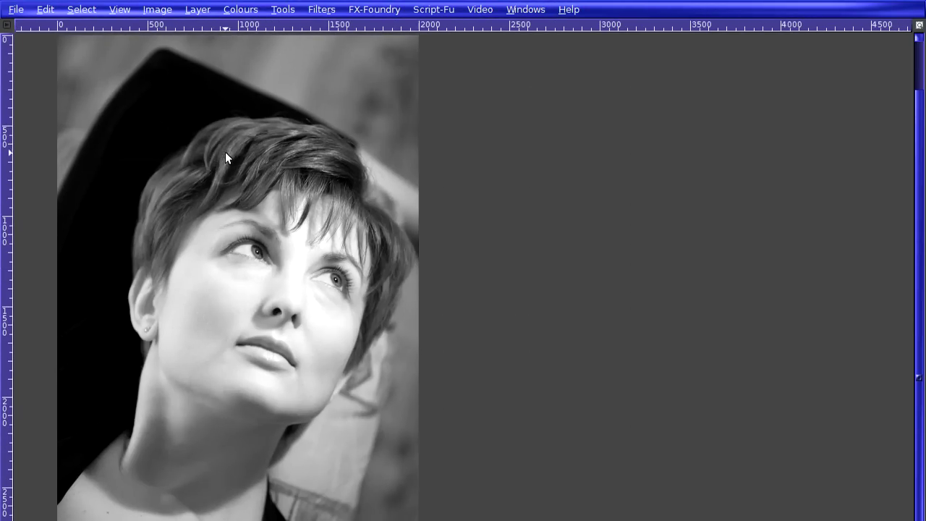
{"action": "scroll", "coordinate": [230, 148], "scroll_direction": "up", "scroll_amount": 2}
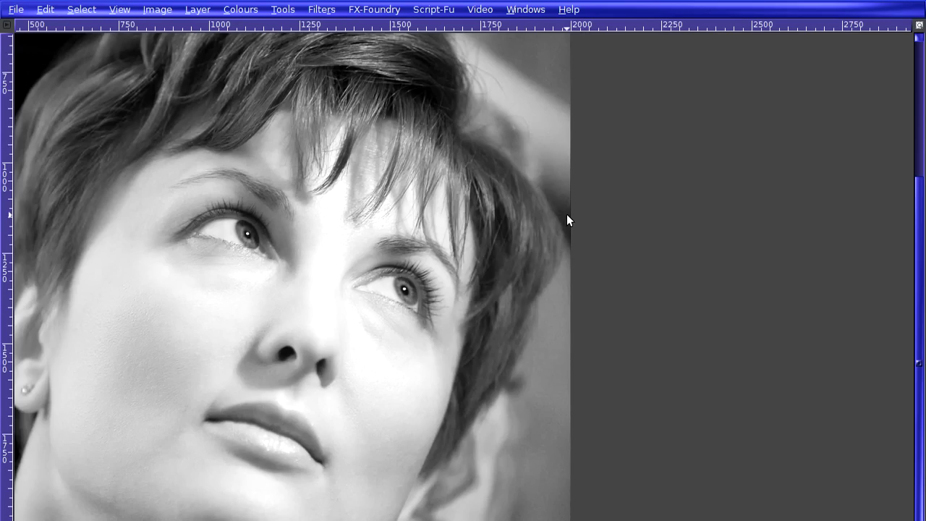
{"action": "key", "text": "Tab"}
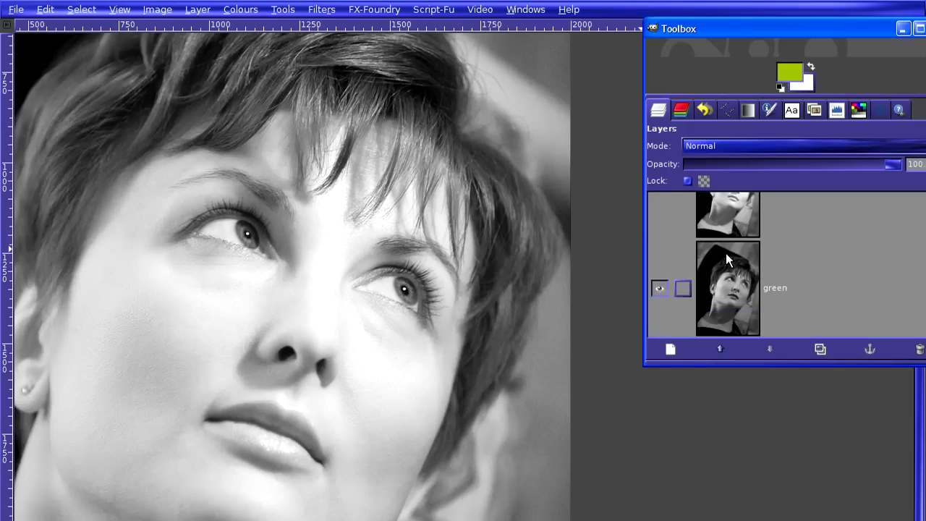
{"action": "scroll", "coordinate": [725, 253], "scroll_direction": "up", "scroll_amount": 2}
- Hide the red and green channel layers to inspect the blue channel
{"action": "left_click", "coordinate": [803, 241]}
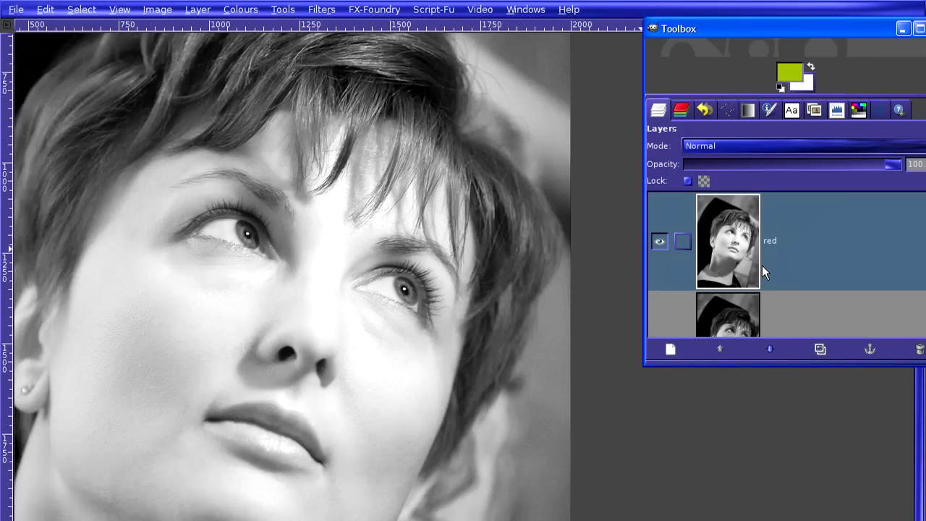
{"action": "left_click", "coordinate": [659, 241]}
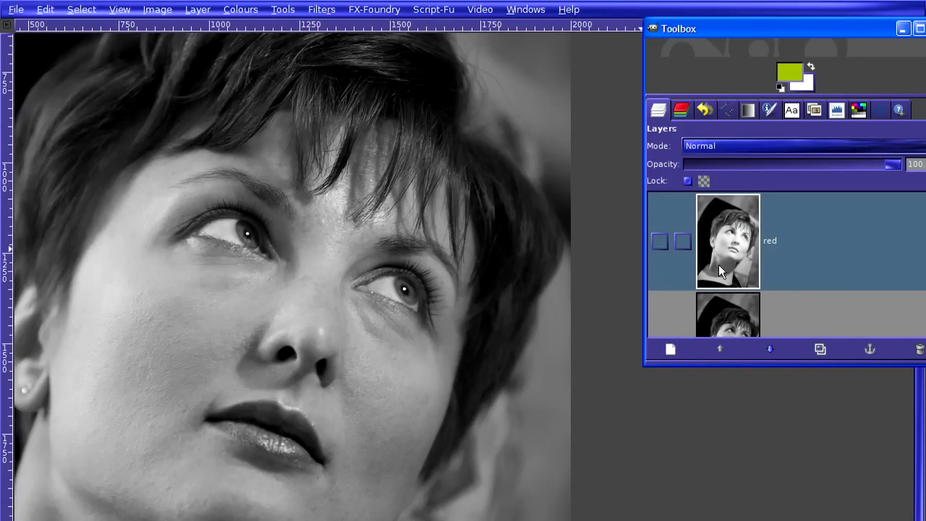
{"action": "scroll", "coordinate": [777, 270], "scroll_direction": "down", "scroll_amount": 1}
{"action": "scroll", "coordinate": [778, 265], "scroll_direction": "down", "scroll_amount": 1}
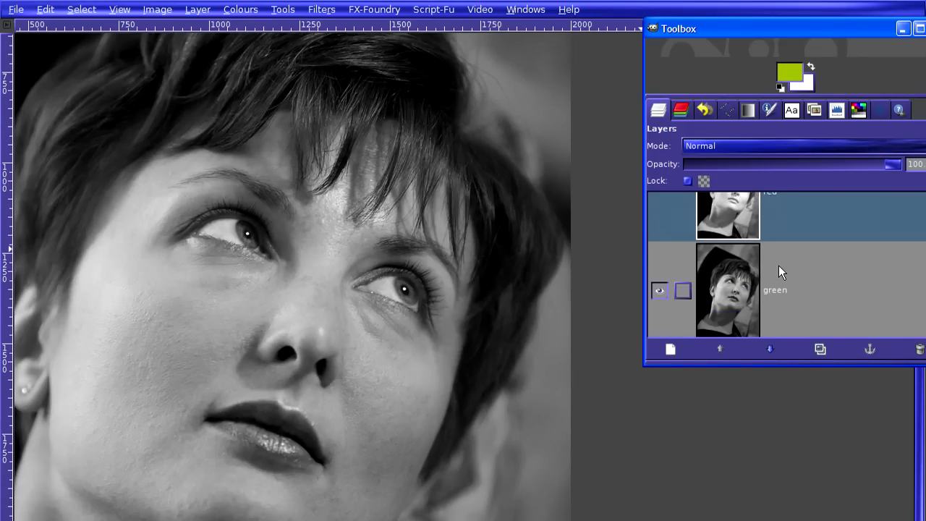
{"action": "left_click", "coordinate": [660, 291]}
{"action": "scroll", "coordinate": [770, 314], "scroll_direction": "down", "scroll_amount": 3}
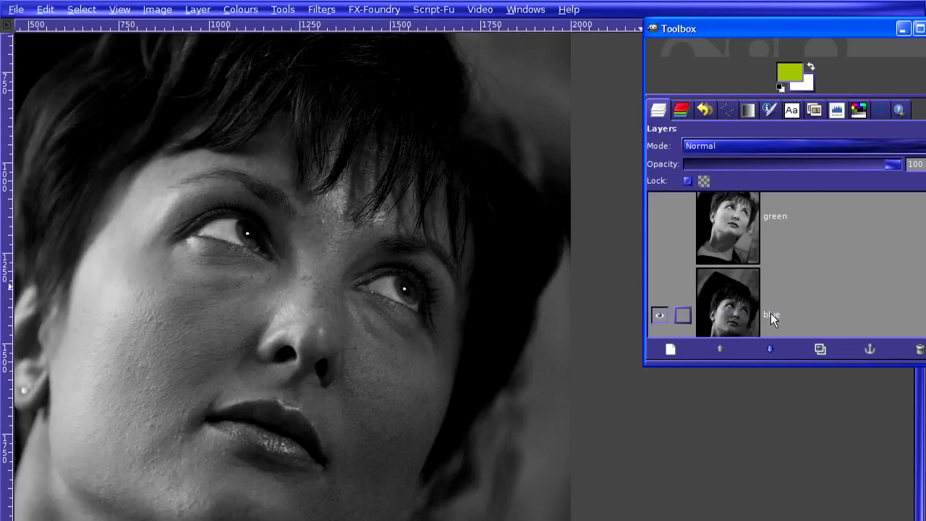
{"action": "scroll", "coordinate": [770, 314], "scroll_direction": "down", "scroll_amount": 1}
- Delete the blue channel layer and make the green and red layers visible again
{"action": "left_click", "coordinate": [736, 297]}
{"action": "left_click", "coordinate": [919, 349]}
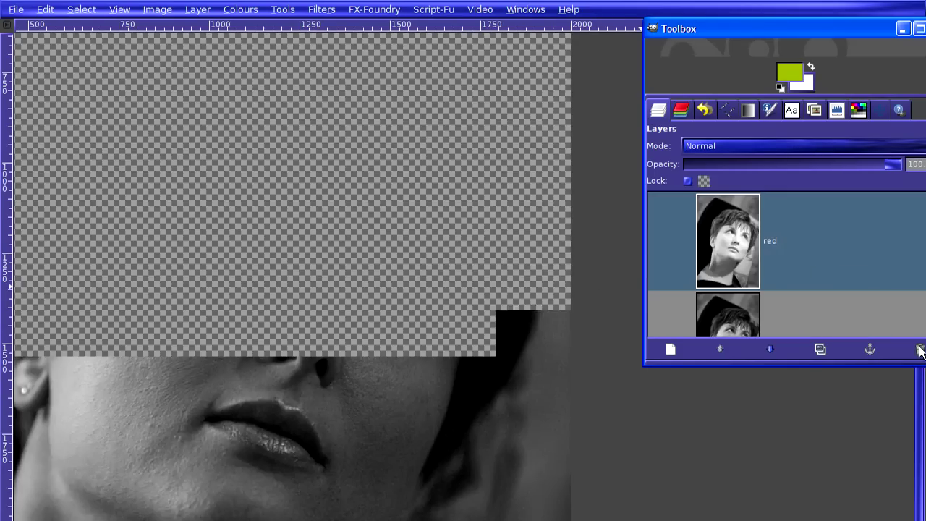
{"action": "scroll", "coordinate": [687, 297], "scroll_direction": "down", "scroll_amount": 2}
{"action": "left_click", "coordinate": [658, 292]}
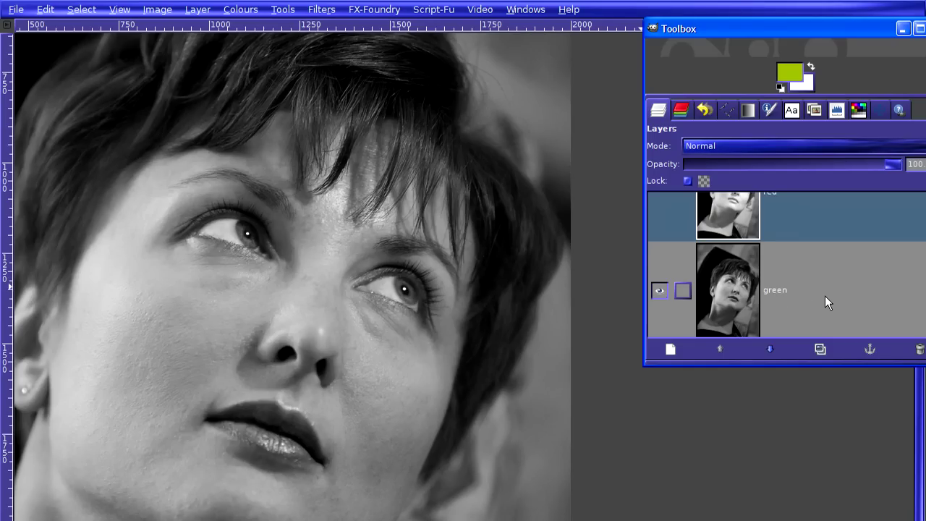
{"action": "scroll", "coordinate": [825, 295], "scroll_direction": "up", "scroll_amount": 2}
{"action": "left_click", "coordinate": [660, 241]}
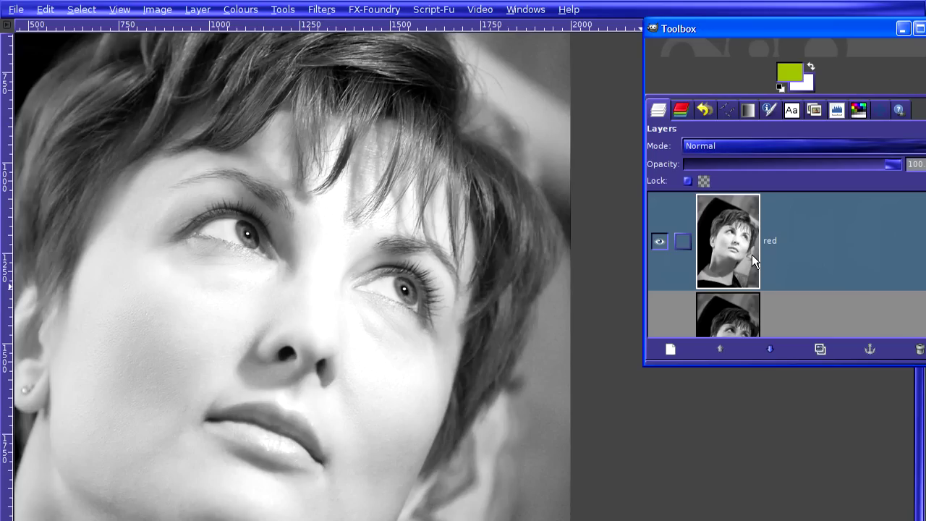
- Set the red layer to Lighten only mode and lower its opacity to 30%
{"action": "left_click", "coordinate": [747, 148]}
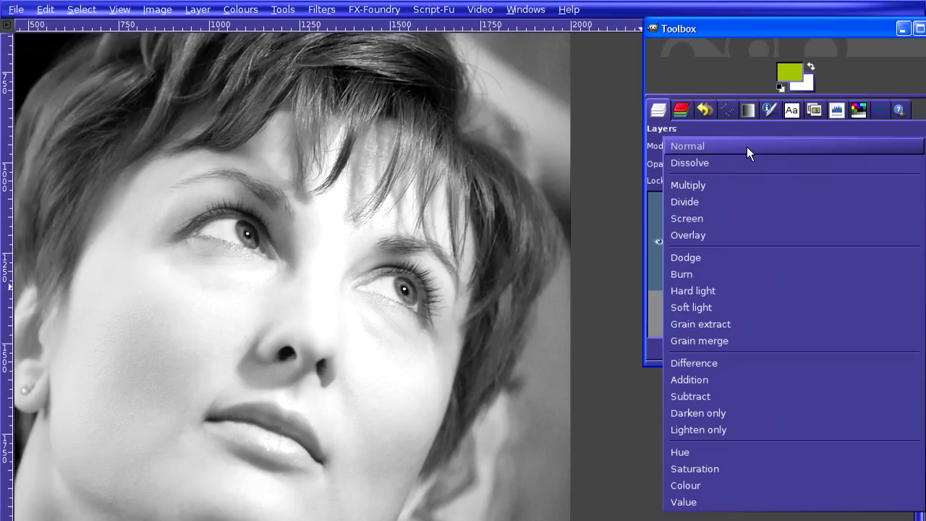
{"action": "left_click", "coordinate": [727, 429]}
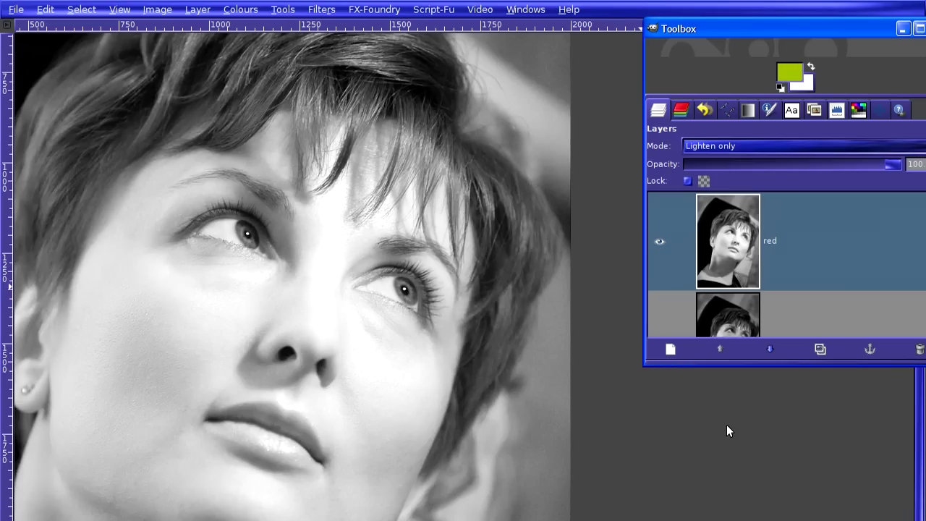
{"action": "left_click", "coordinate": [708, 167]}
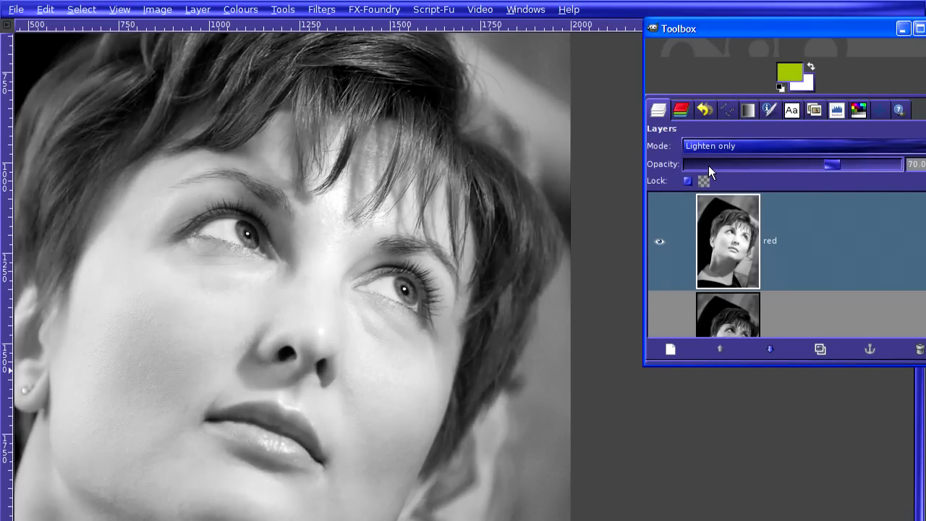
{"action": "left_click", "coordinate": [708, 165]}
{"action": "left_click", "coordinate": [708, 166]}
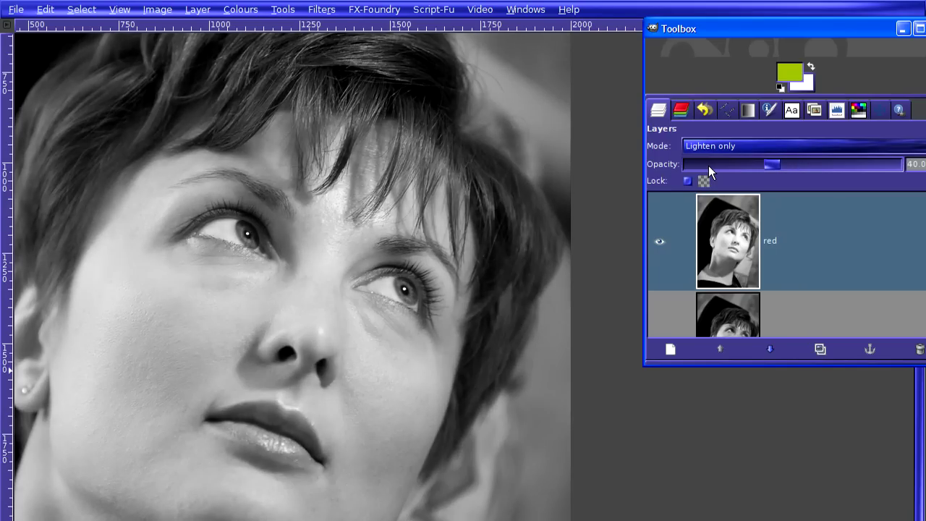
{"action": "left_click", "coordinate": [708, 166]}
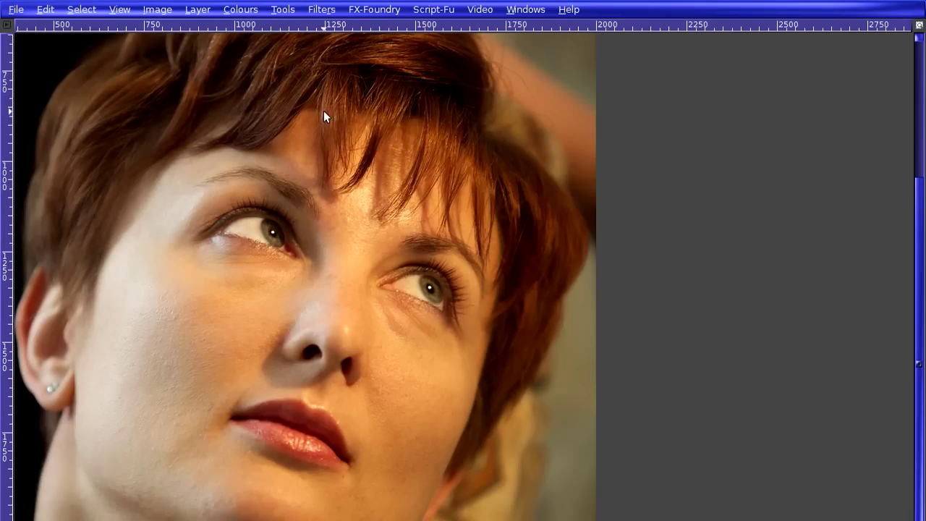
- Run Colours > Components > Decompose with LAB as the colour model, outputting layers
{"action": "left_click", "coordinate": [246, 13]}
{"action": "mouse_move", "coordinate": [255, 236]}
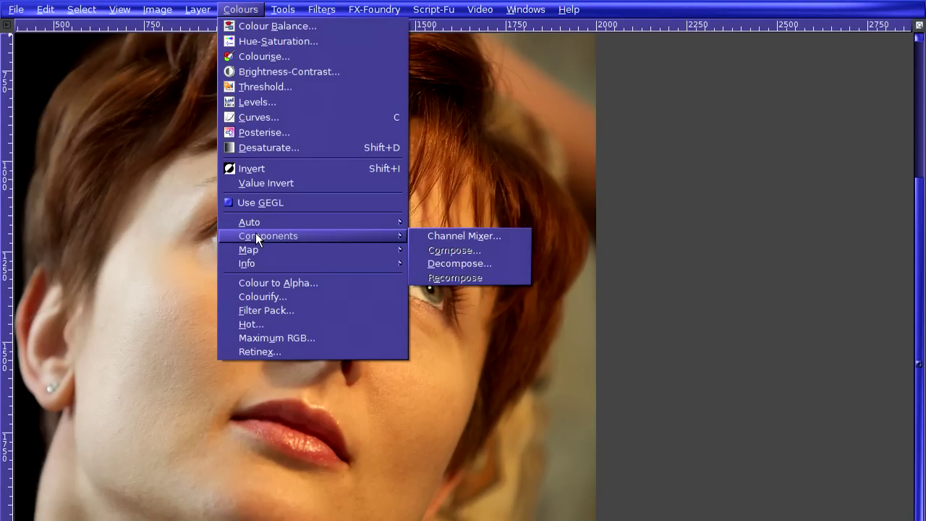
{"action": "left_click", "coordinate": [494, 265]}
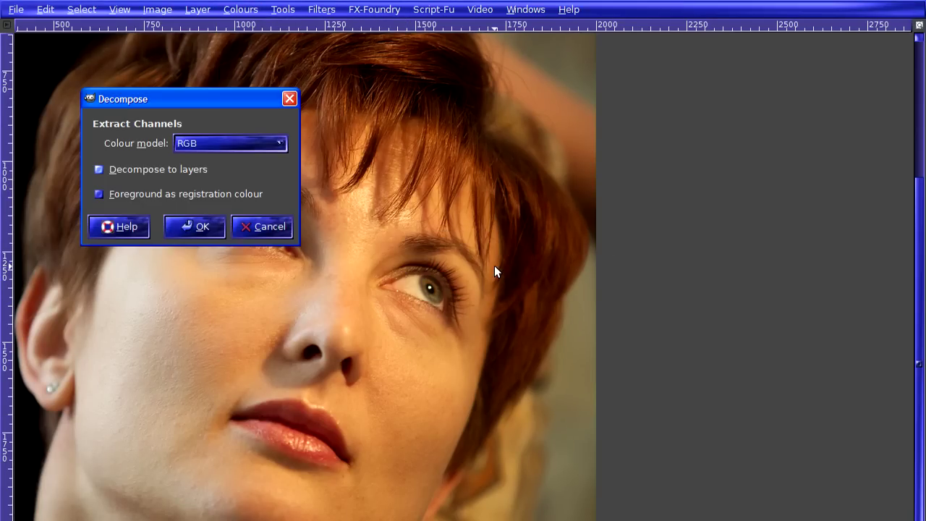
{"action": "left_click", "coordinate": [204, 143]}
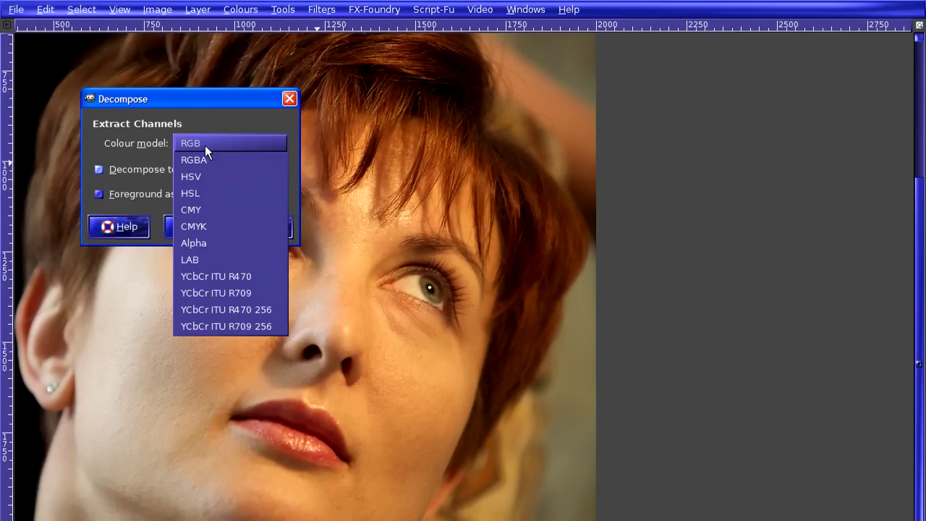
{"action": "left_click", "coordinate": [207, 263]}
{"action": "left_click", "coordinate": [196, 226]}
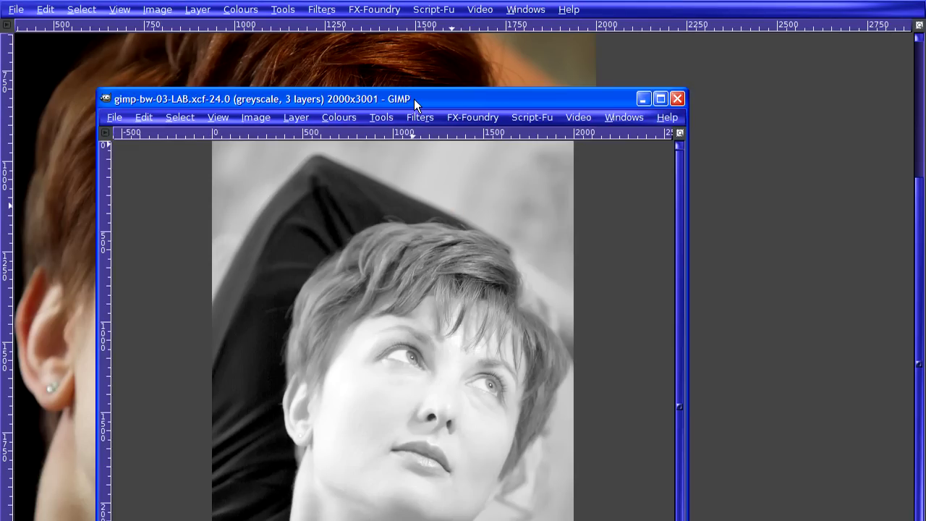
- Maximize the LAB image window and pan the face into view
{"action": "double_click", "coordinate": [414, 99]}
{"action": "left_click_drag", "start_coordinate": [446, 278], "coordinate": [243, 231]}
{"action": "scroll", "coordinate": [261, 179], "scroll_direction": "up", "scroll_amount": 2}
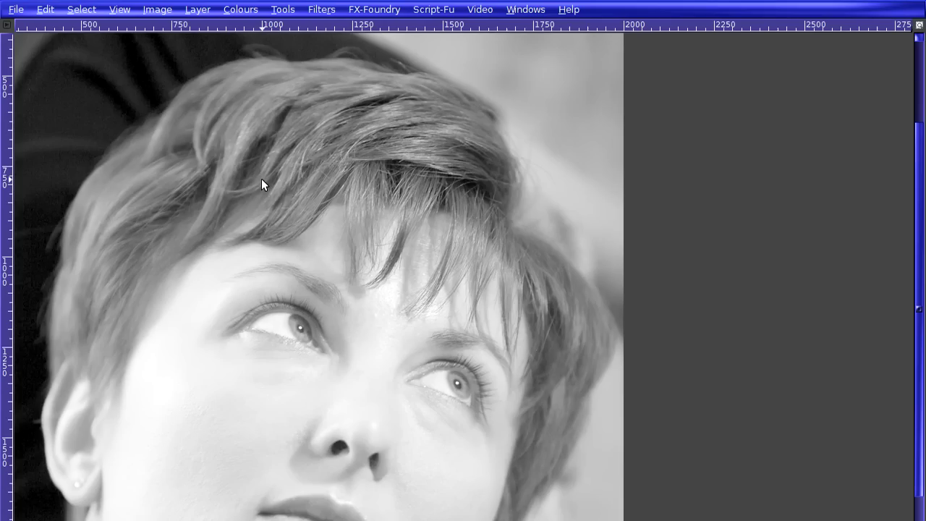
{"action": "left_click_drag", "start_coordinate": [324, 267], "coordinate": [288, 206]}
- Delete the A and B channel layers, keeping only the L lightness layer
{"action": "key", "text": "Tab"}
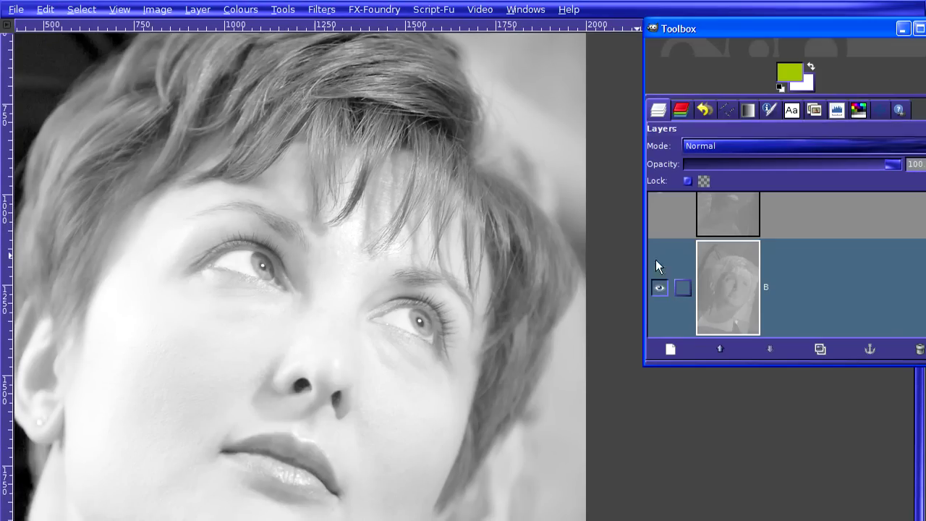
{"action": "scroll", "coordinate": [816, 275], "scroll_direction": "up", "scroll_amount": 2}
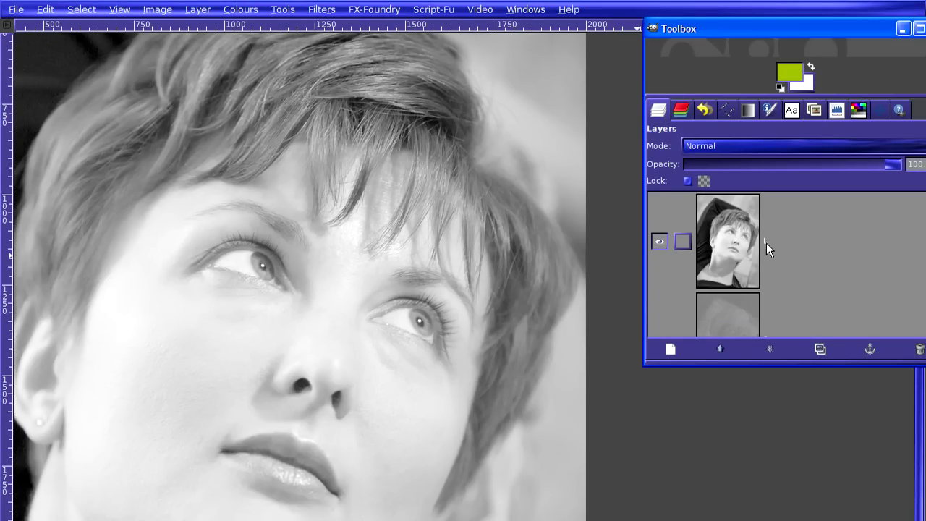
{"action": "scroll", "coordinate": [766, 243], "scroll_direction": "down", "scroll_amount": 2}
{"action": "scroll", "coordinate": [776, 274], "scroll_direction": "down", "scroll_amount": 2}
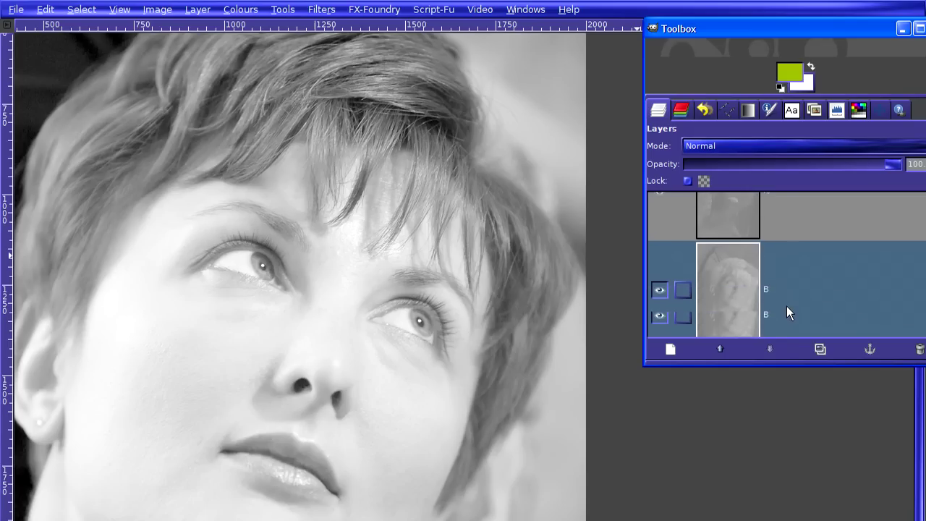
{"action": "left_click", "coordinate": [913, 350]}
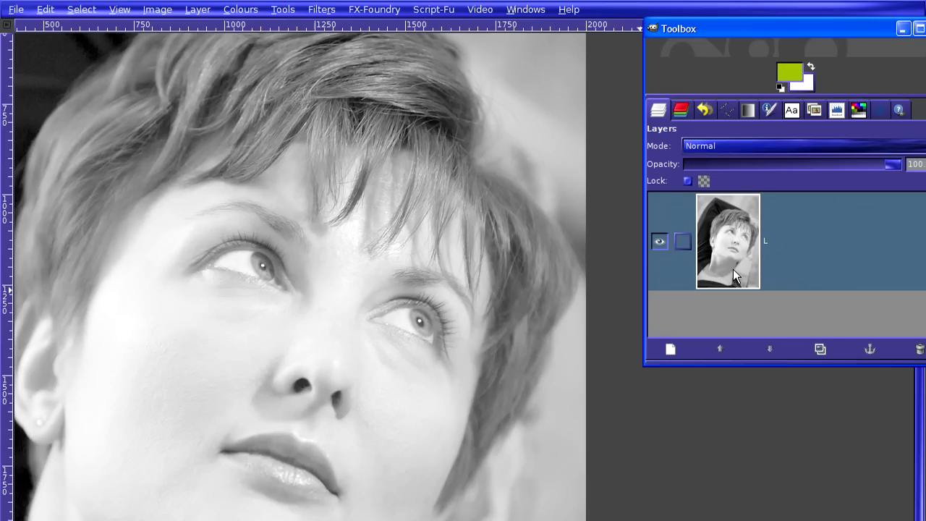
- Duplicate layer L and set the L copy's blend mode to Multiply
{"action": "left_click_drag", "start_coordinate": [733, 269], "coordinate": [820, 349]}
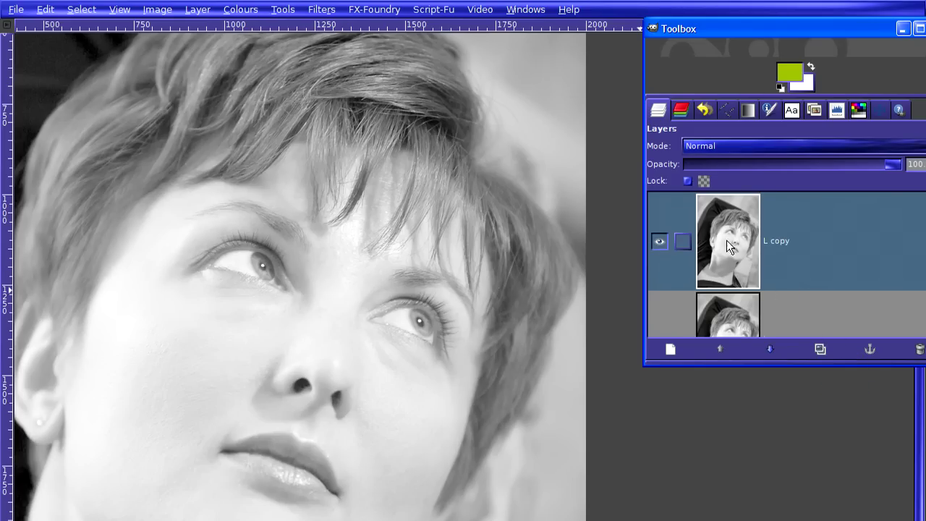
{"action": "left_click", "coordinate": [723, 151]}
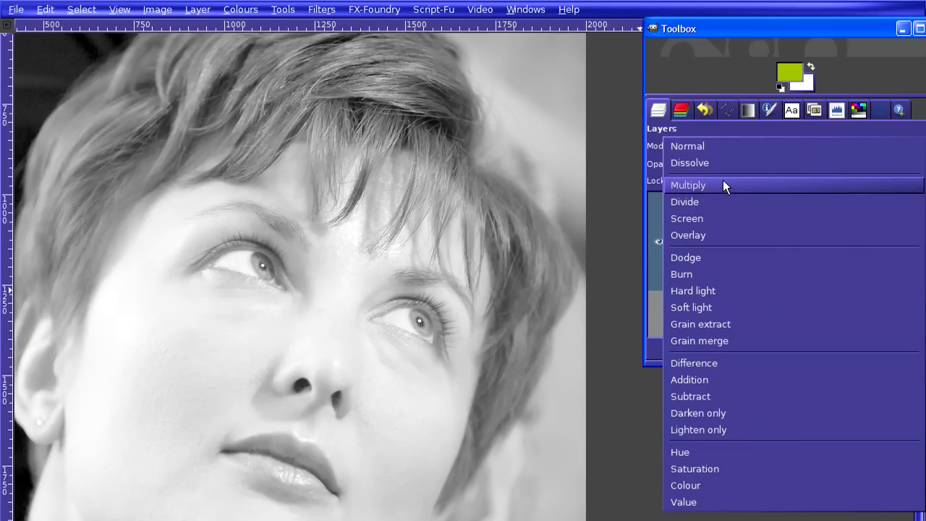
{"action": "left_click", "coordinate": [722, 191]}
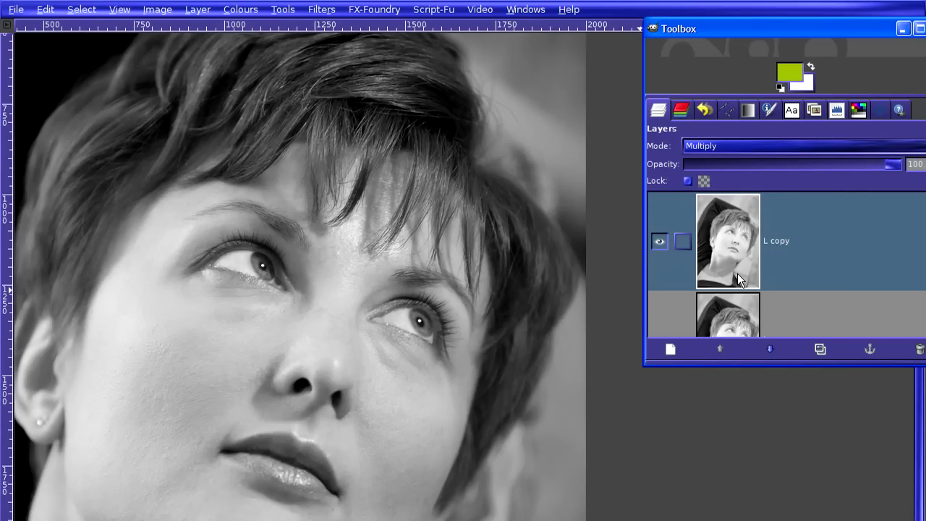
- Paste the copied image as a new layer and rename it RG
{"action": "key", "text": "ctrl+v"}
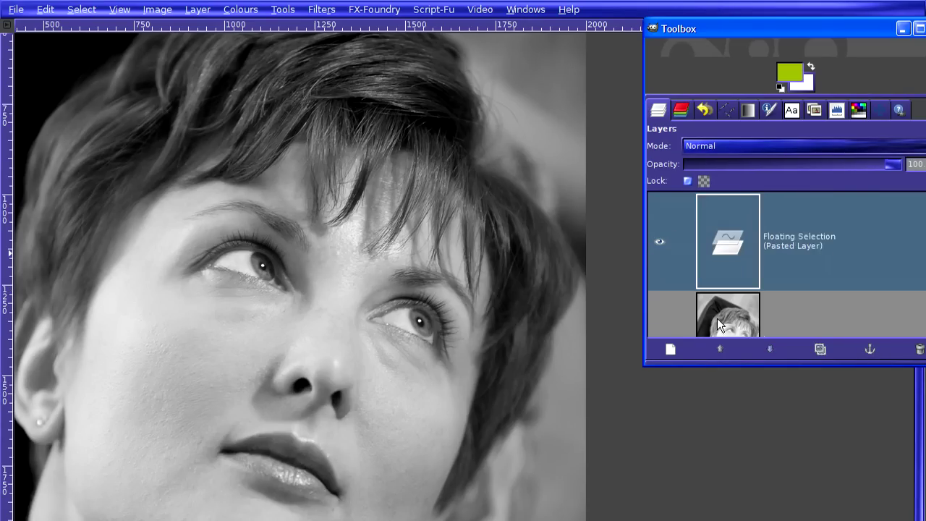
{"action": "left_click", "coordinate": [682, 350]}
{"action": "double_click", "coordinate": [775, 242]}
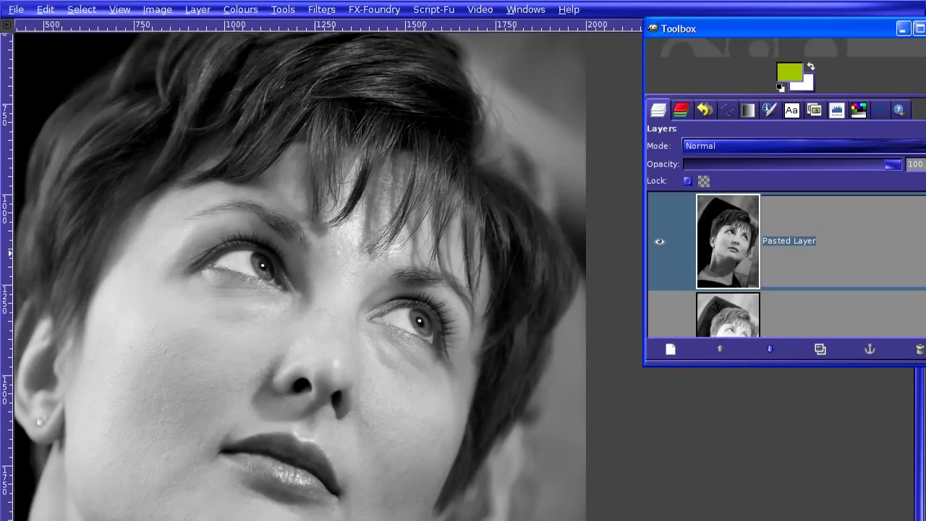
{"action": "type", "text": "RG"}
{"action": "key", "text": "Return"}
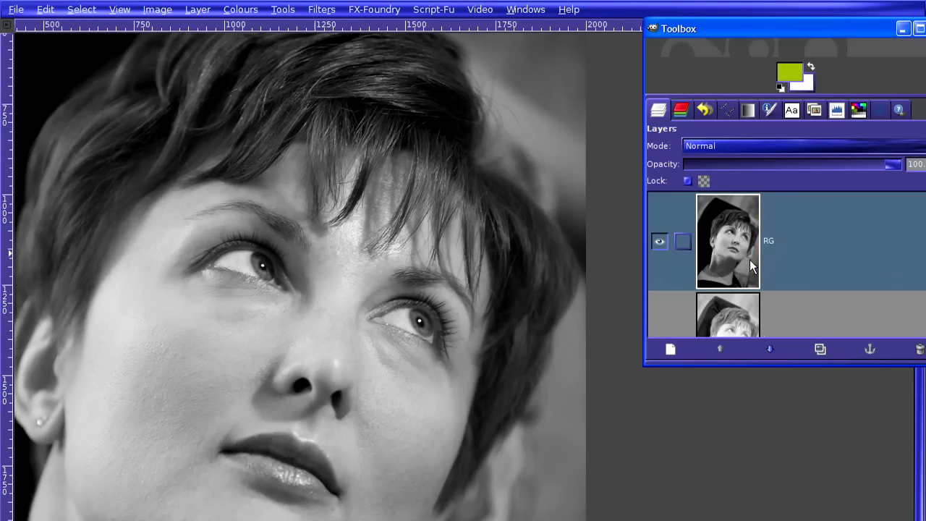
- Toggle the RG layer's visibility repeatedly to compare, leaving it visible
{"action": "left_click", "coordinate": [659, 242]}
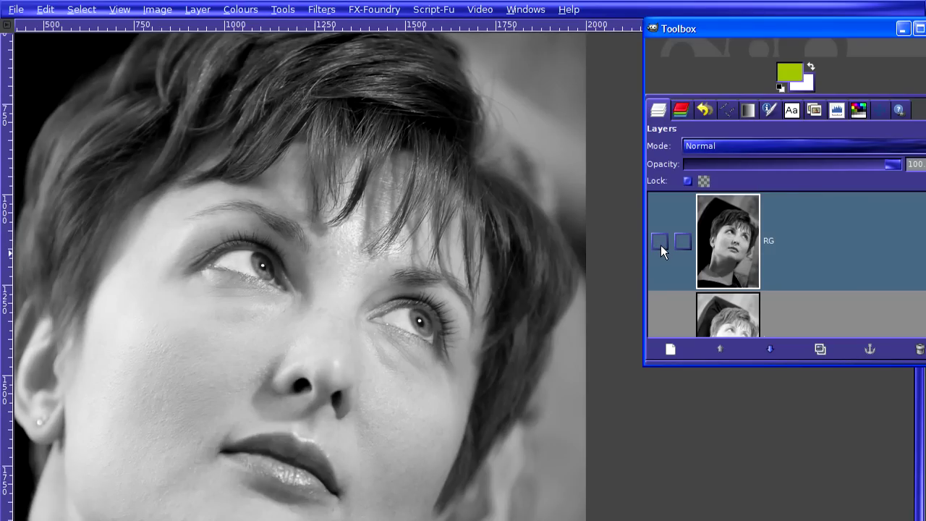
{"action": "left_click", "coordinate": [660, 243]}
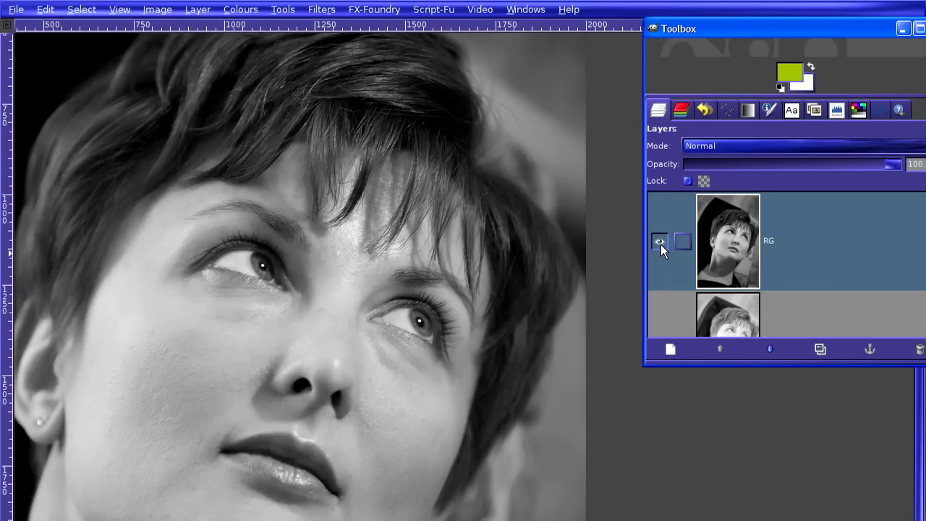
{"action": "left_click", "coordinate": [659, 242]}
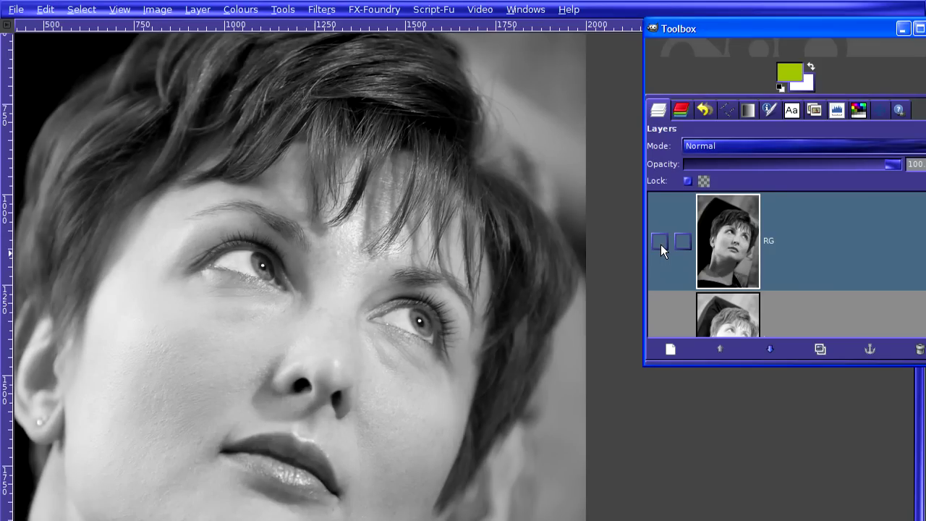
{"action": "left_click", "coordinate": [659, 243]}
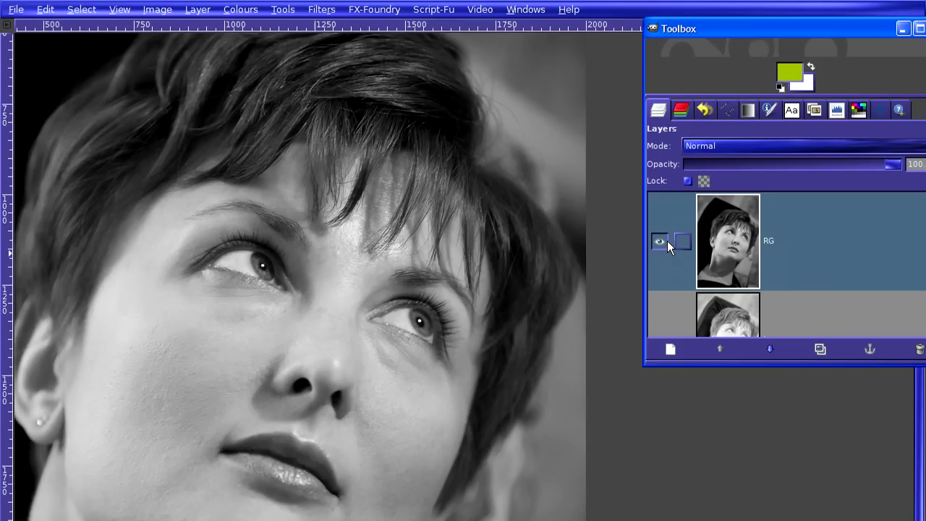
{"action": "left_click", "coordinate": [661, 246]}
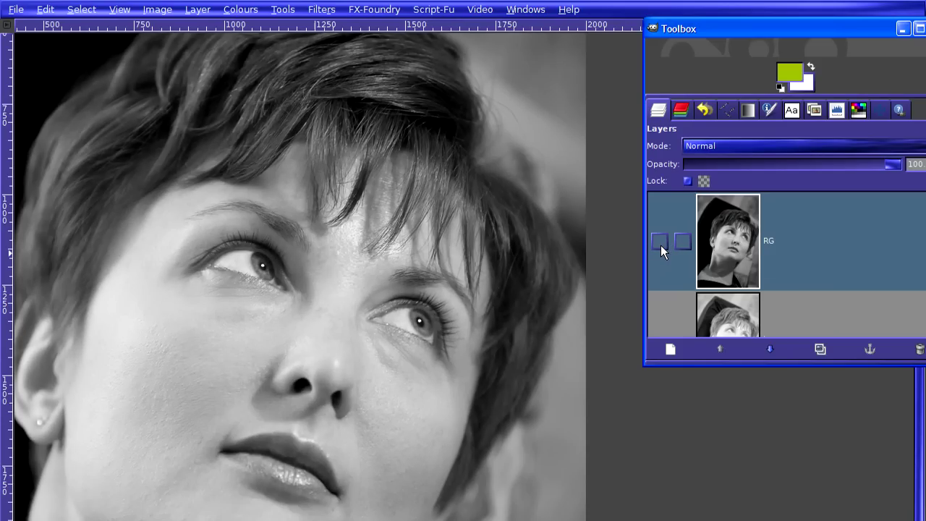
{"action": "left_click", "coordinate": [661, 245]}
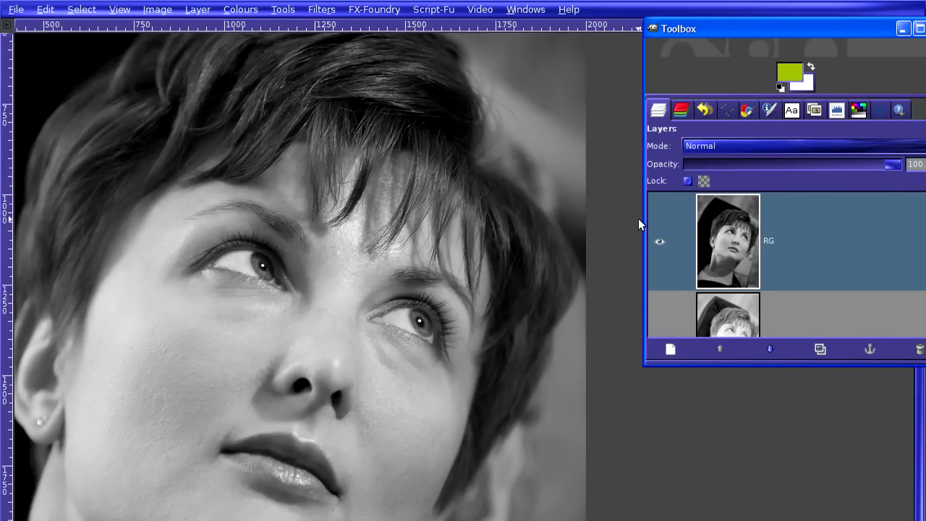
- Convert the image mode to RGB
{"action": "left_click", "coordinate": [81, 11]}
{"action": "mouse_move", "coordinate": [157, 10]}
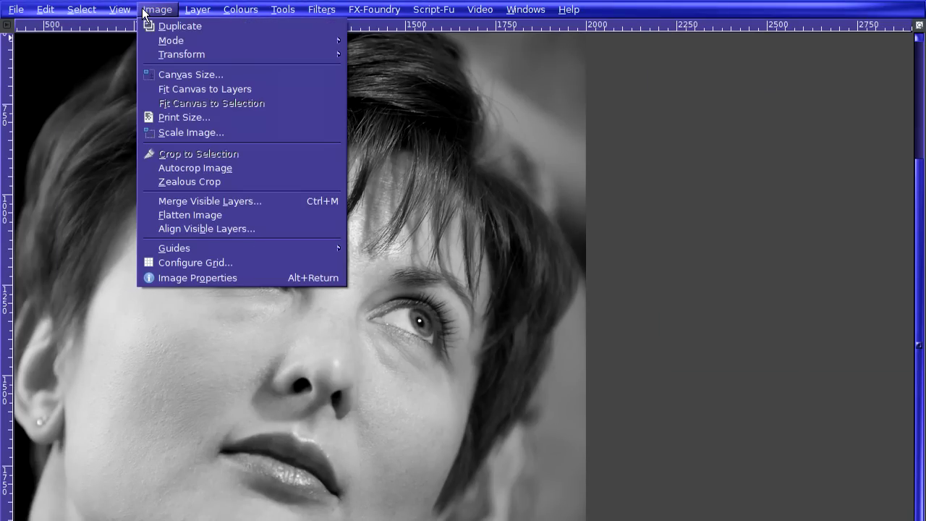
{"action": "mouse_move", "coordinate": [170, 41]}
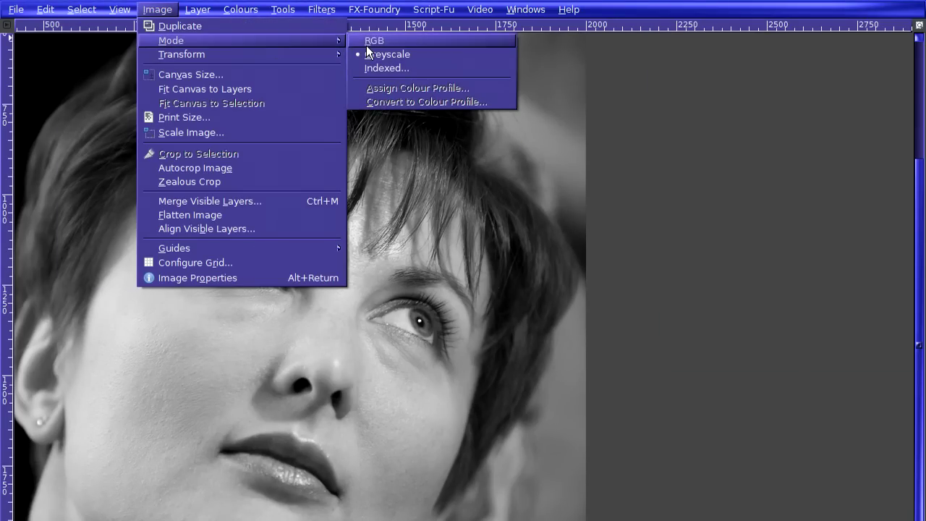
{"action": "left_click", "coordinate": [366, 45]}
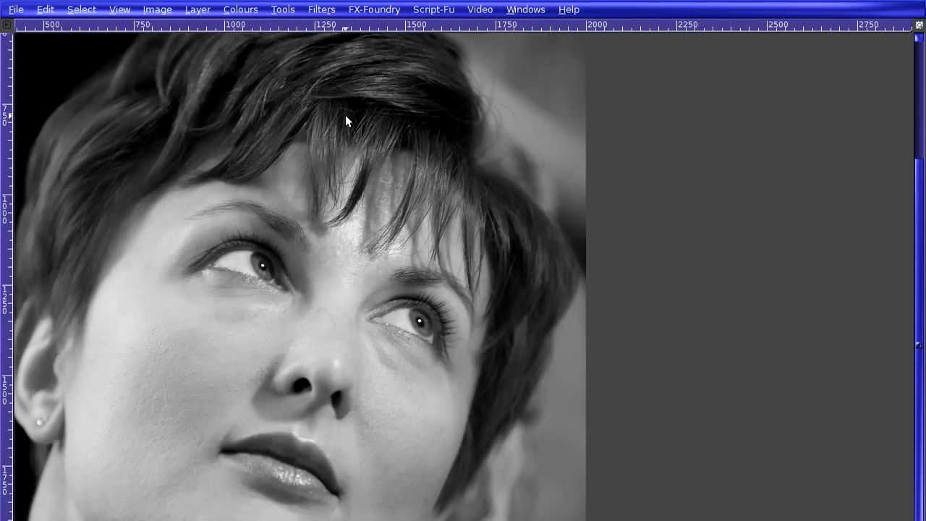
- Colourise the portrait sepia with hue 21 and saturation 38
{"action": "left_click", "coordinate": [240, 10]}
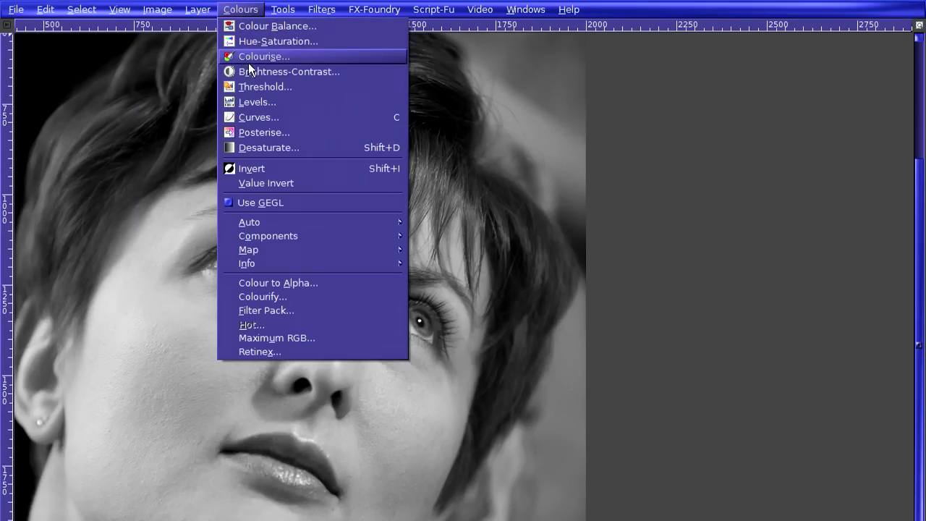
{"action": "left_click", "coordinate": [250, 58]}
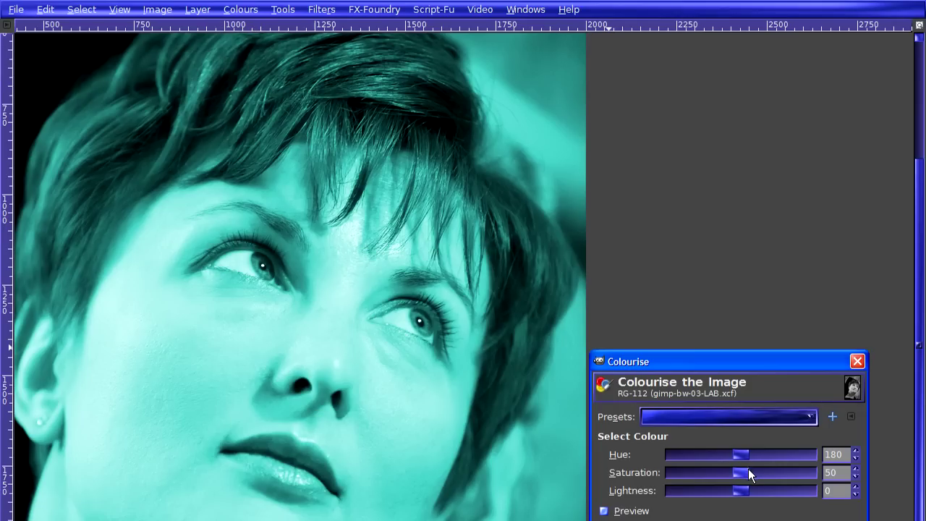
{"action": "left_click_drag", "start_coordinate": [738, 458], "coordinate": [676, 453]}
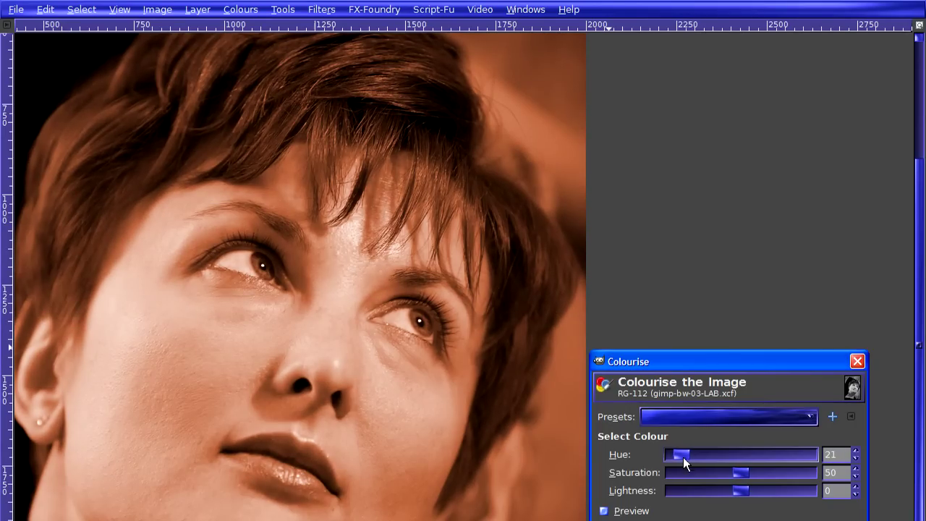
{"action": "left_click_drag", "start_coordinate": [743, 473], "coordinate": [705, 474]}
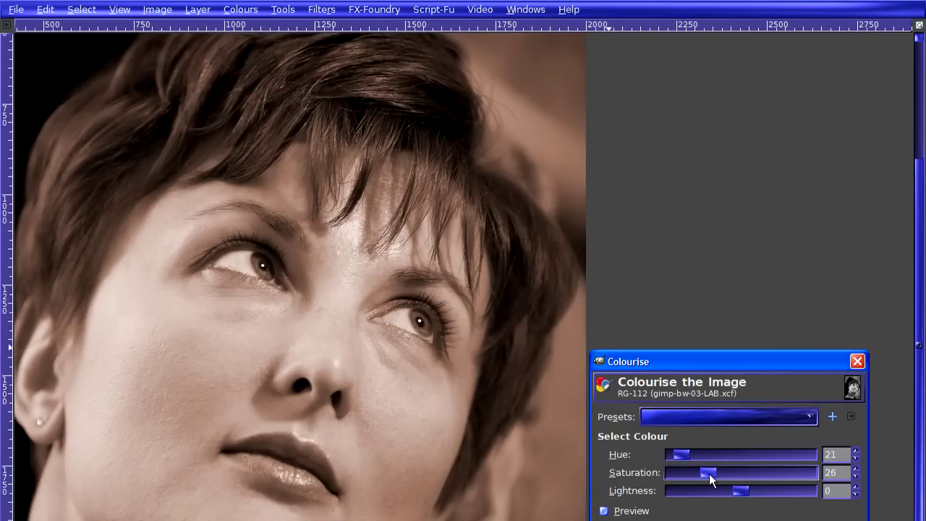
{"action": "left_click_drag", "start_coordinate": [708, 474], "coordinate": [715, 473]}
{"action": "key", "text": "Return"}
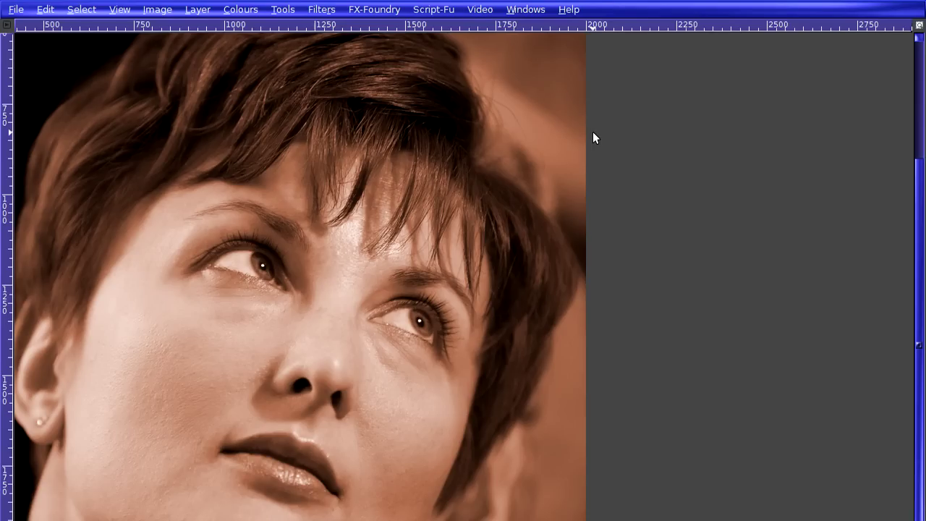
- Solo the cyan Colour Cast layer, hiding the Correction layer above it
{"action": "scroll", "coordinate": [499, 139], "scroll_direction": "down", "scroll_amount": 1}
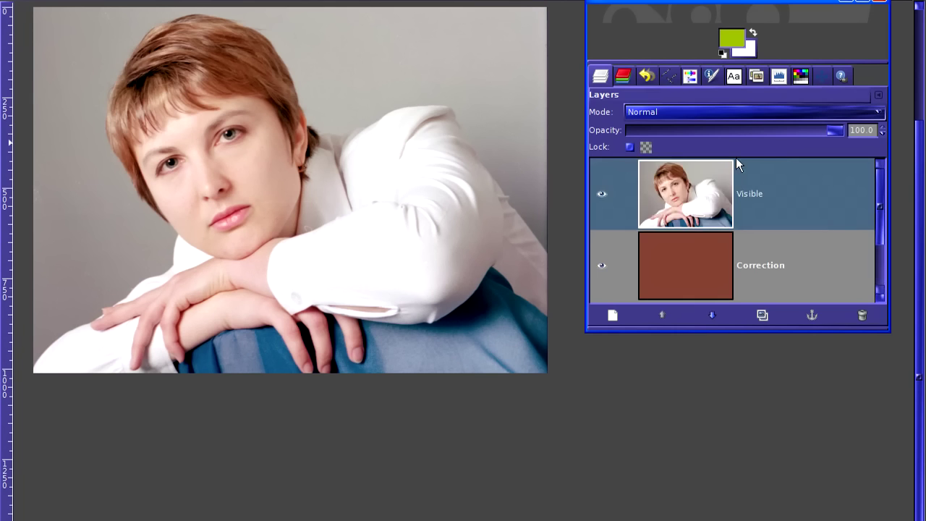
{"action": "scroll", "coordinate": [603, 266], "scroll_direction": "down", "scroll_amount": 2}
{"action": "left_click", "coordinate": [600, 269], "text": "shift"}
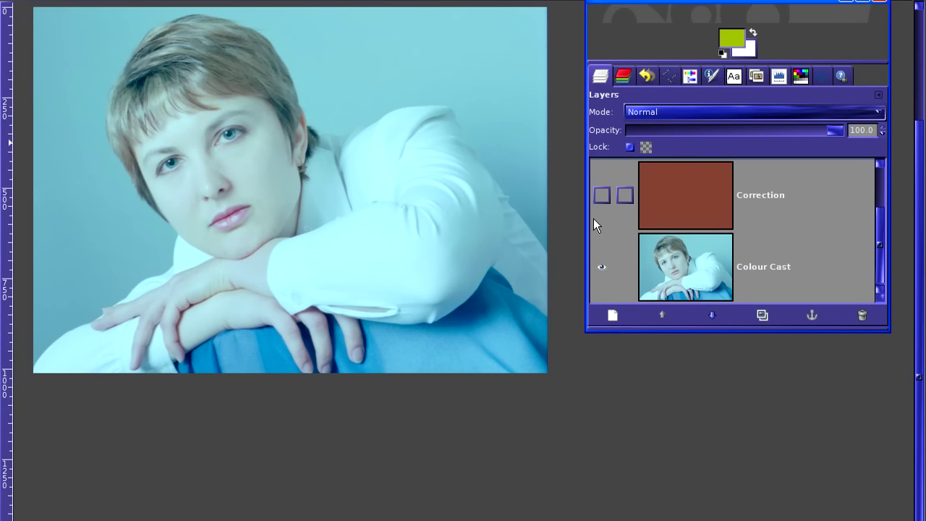